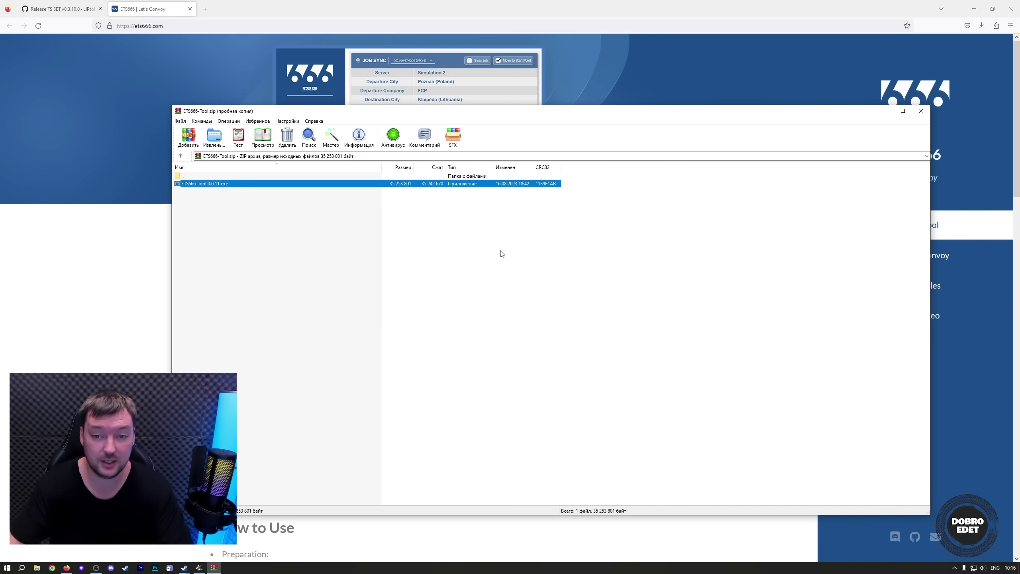
Close the ETS666-Tool.zip archive and go back to the TS SaveEditor Tool topic on the SCS Software forum
left_click(921, 112)
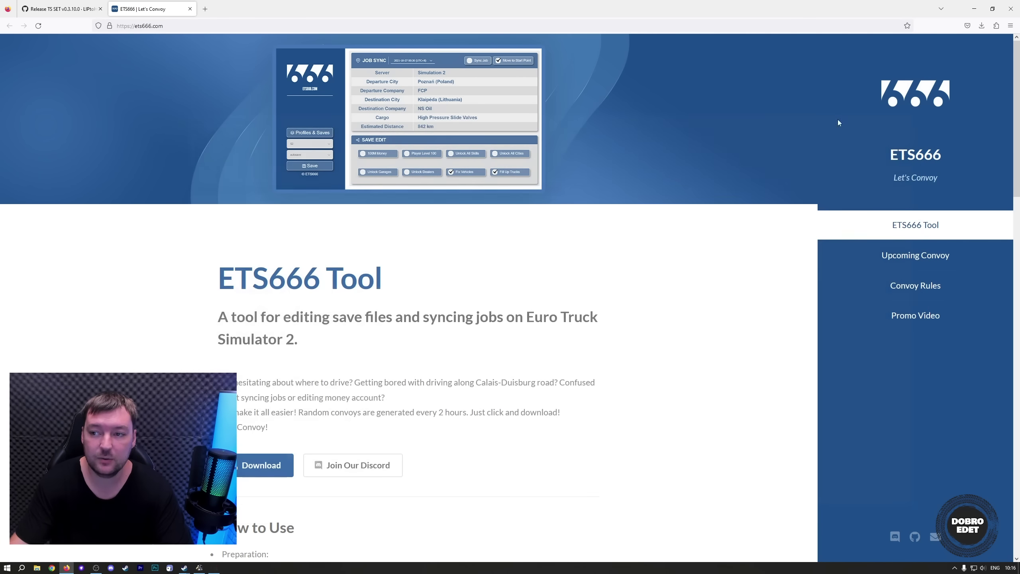
left_click(72, 8)
key("alt+Left")
scroll(241, 221, "up", 15)
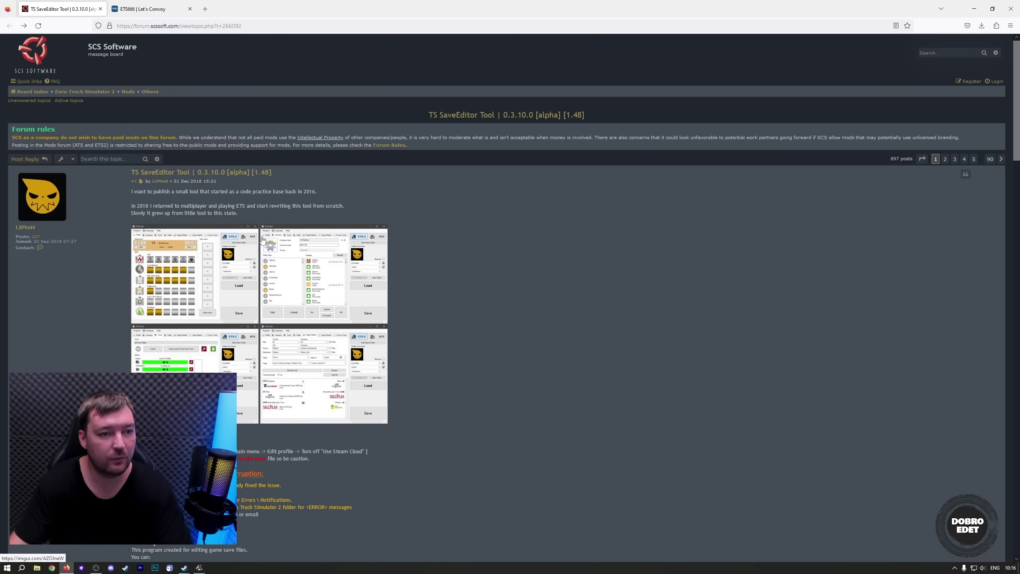
Read the "Important" note about Steam cloud saves in the forum topic, using its Russian translation
scroll(263, 249, "down", 5)
left_click_drag(133, 246, 361, 257)
left_click(330, 265)
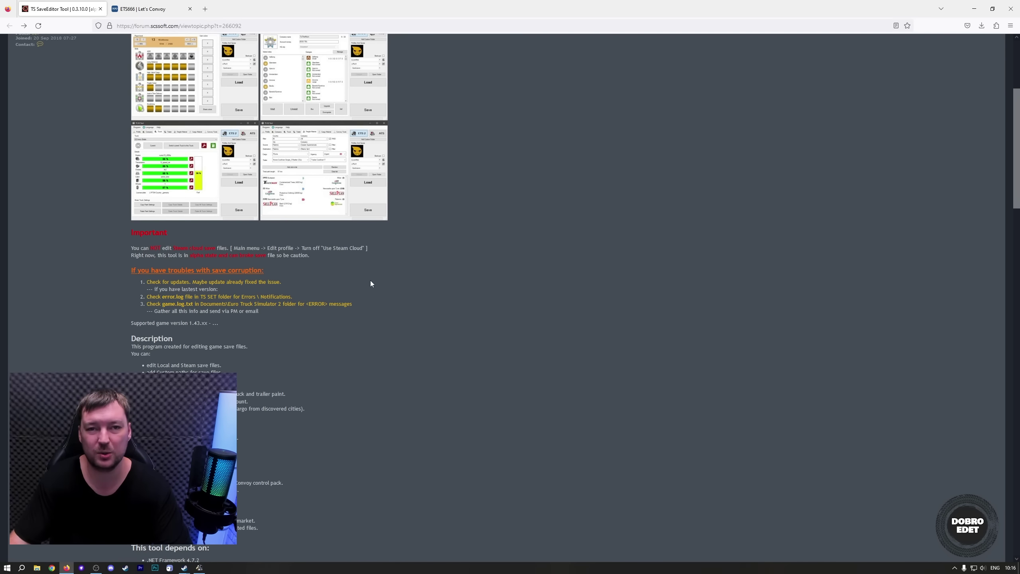
left_click_drag(134, 247, 309, 256)
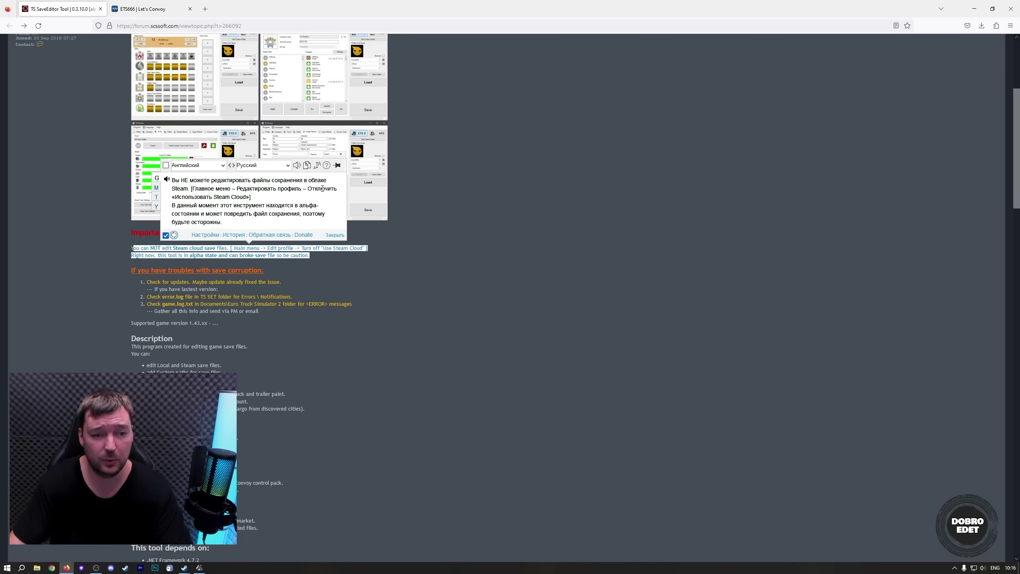
left_click_drag(209, 197, 236, 198)
left_click(249, 197)
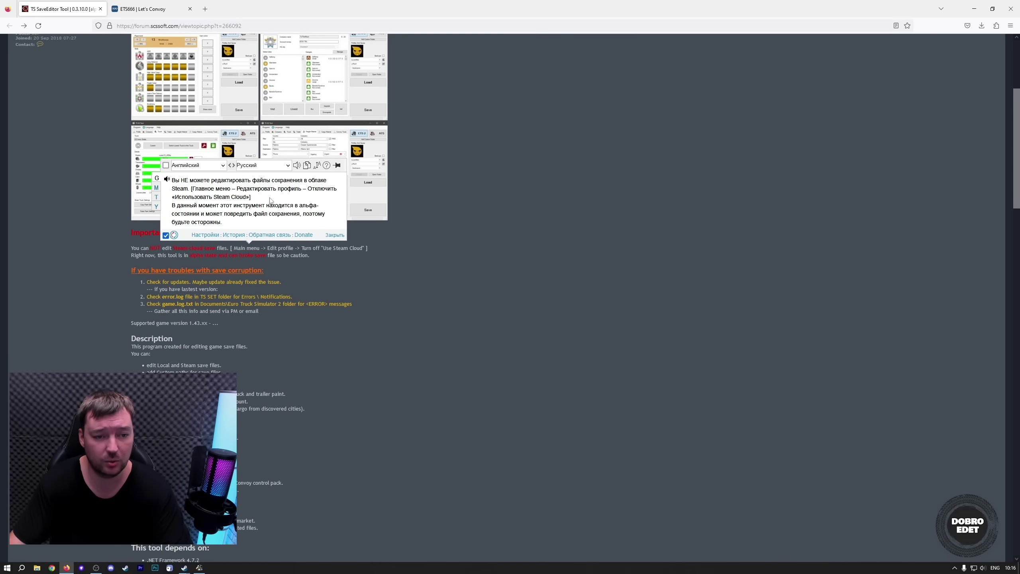
left_click(371, 255)
triple_click(445, 278)
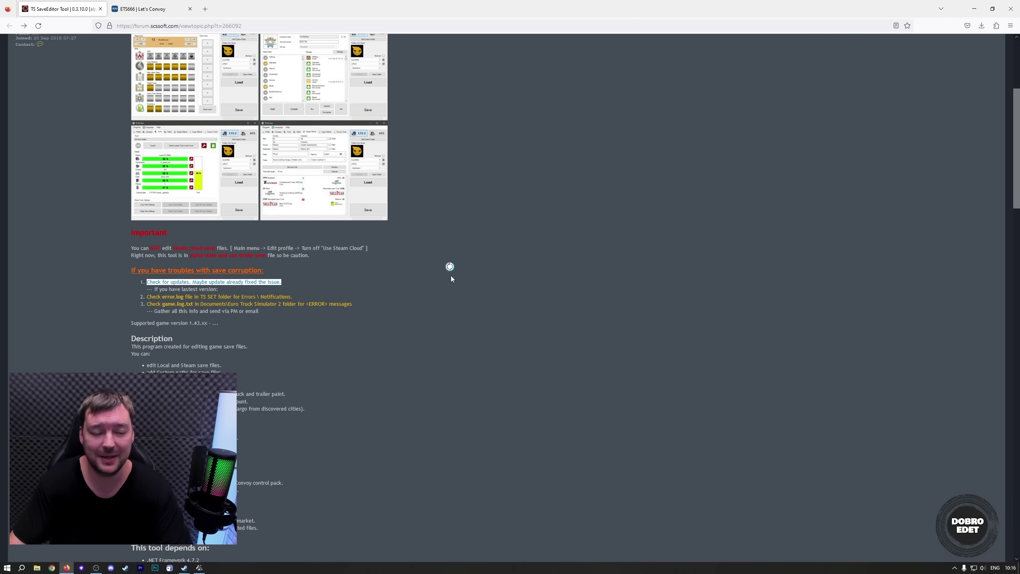
left_click(451, 277)
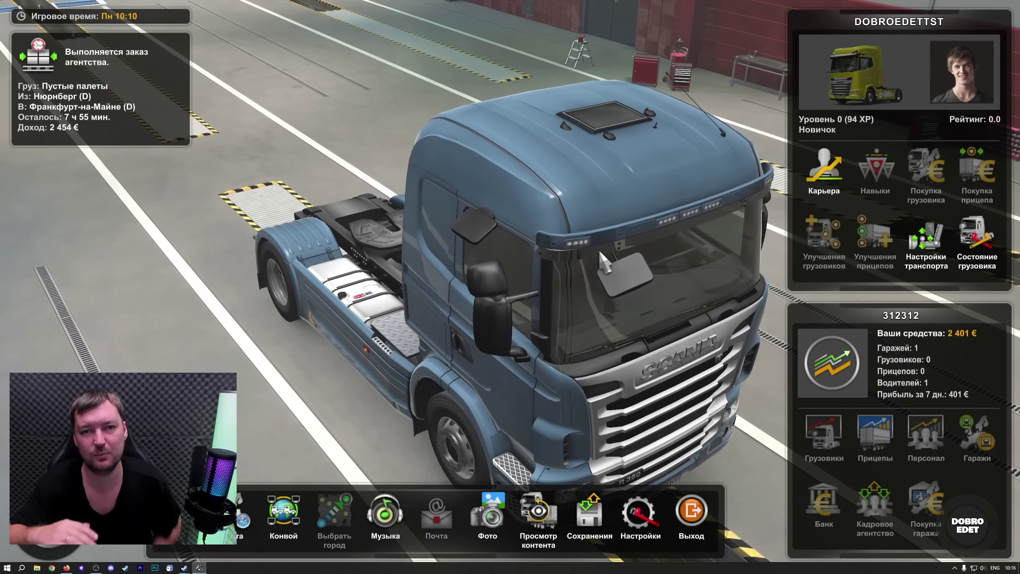
Search the Euro Truck Simulator 2 config file for "save", check the g_save_format value and close the file
mouse_move(878, 167)
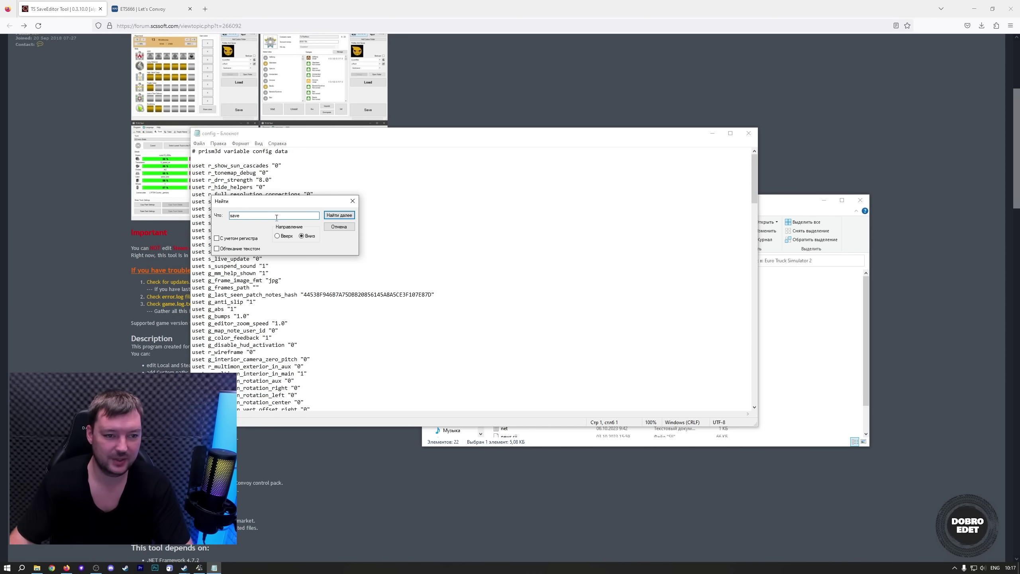
key("ctrl+a")
left_click(339, 215)
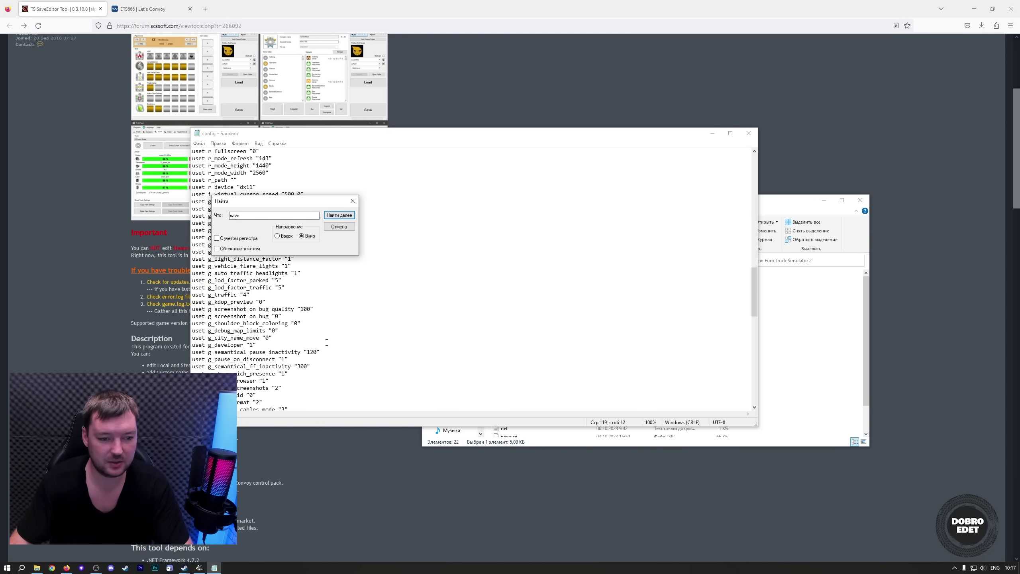
left_click(339, 215)
left_click(339, 215)
left_click(356, 204)
scroll(287, 330, "down", 2)
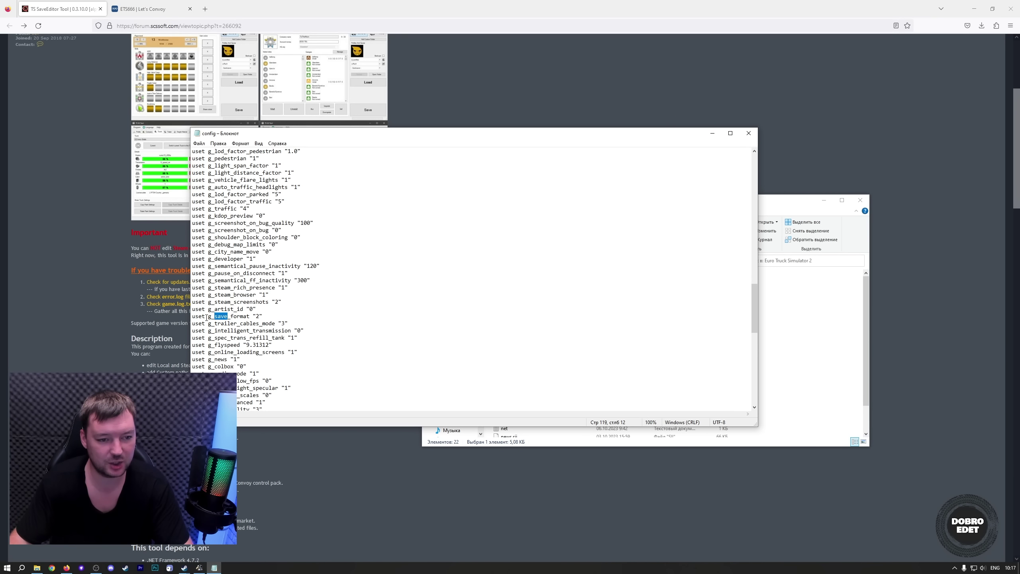
left_click_drag(225, 316, 257, 316)
key("Right")
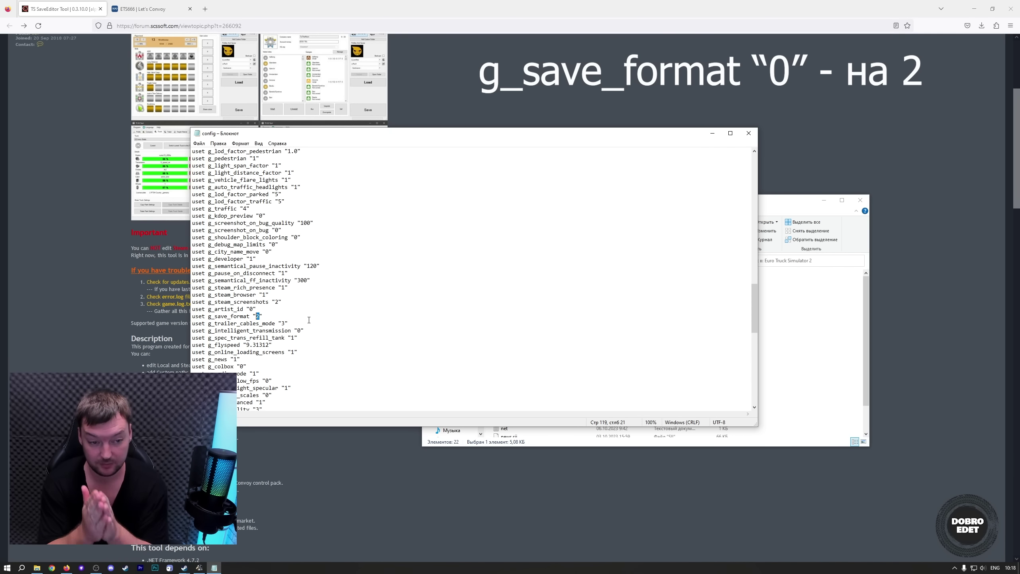
left_click(748, 133)
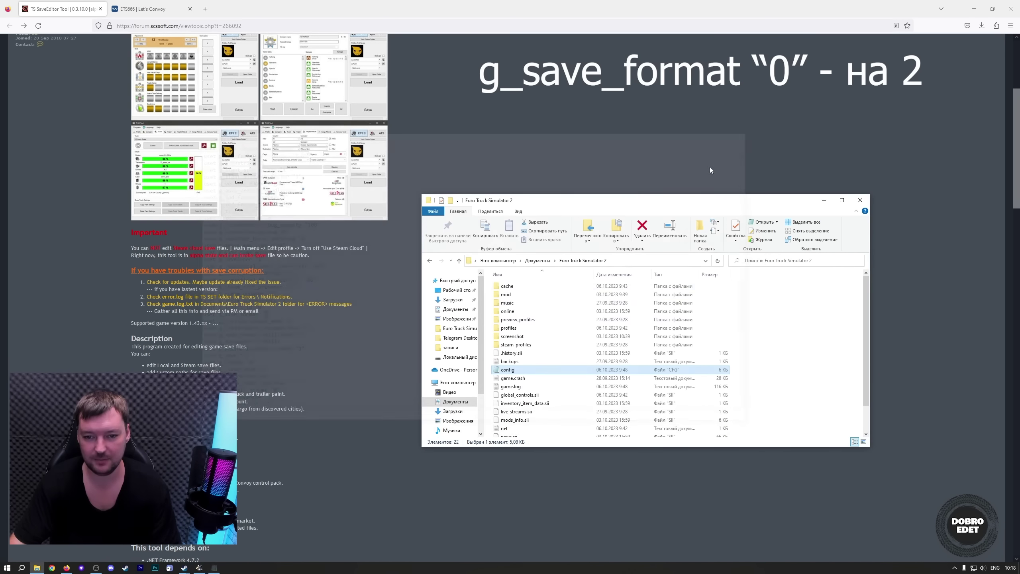
Switch to Euro Truck Simulator 2 and save the current game as "test"
left_click(199, 567)
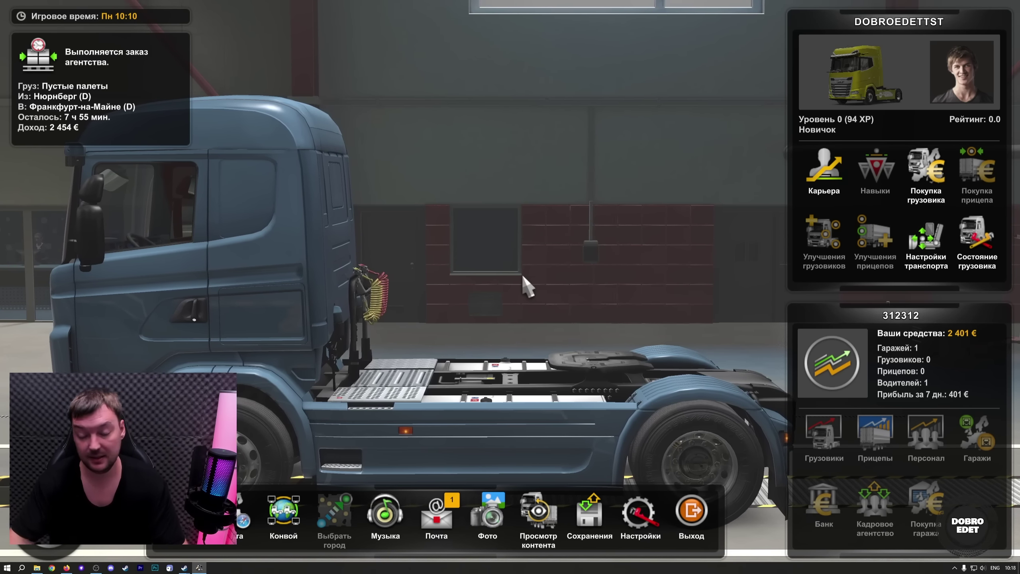
left_click(590, 512)
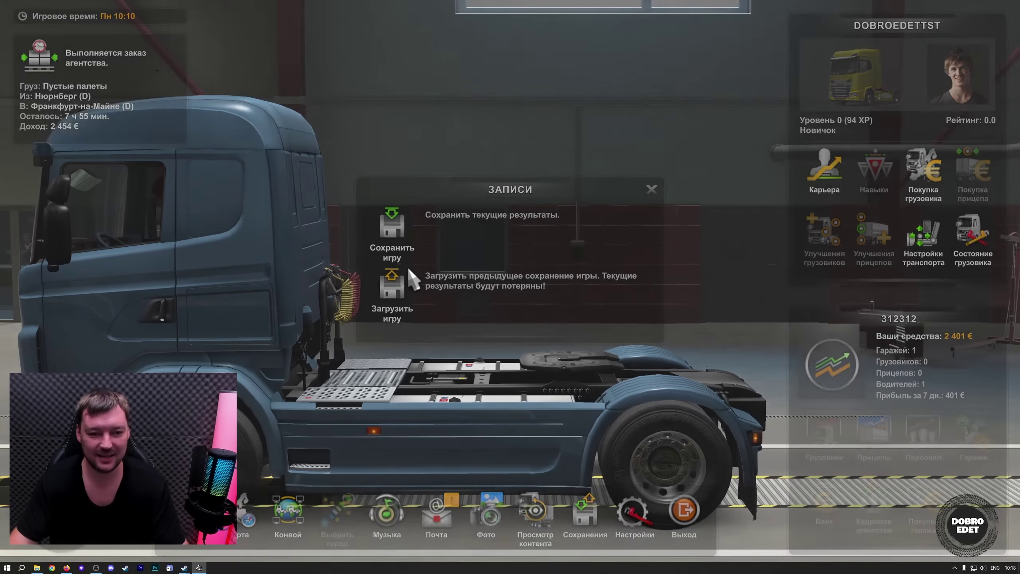
left_click(408, 261)
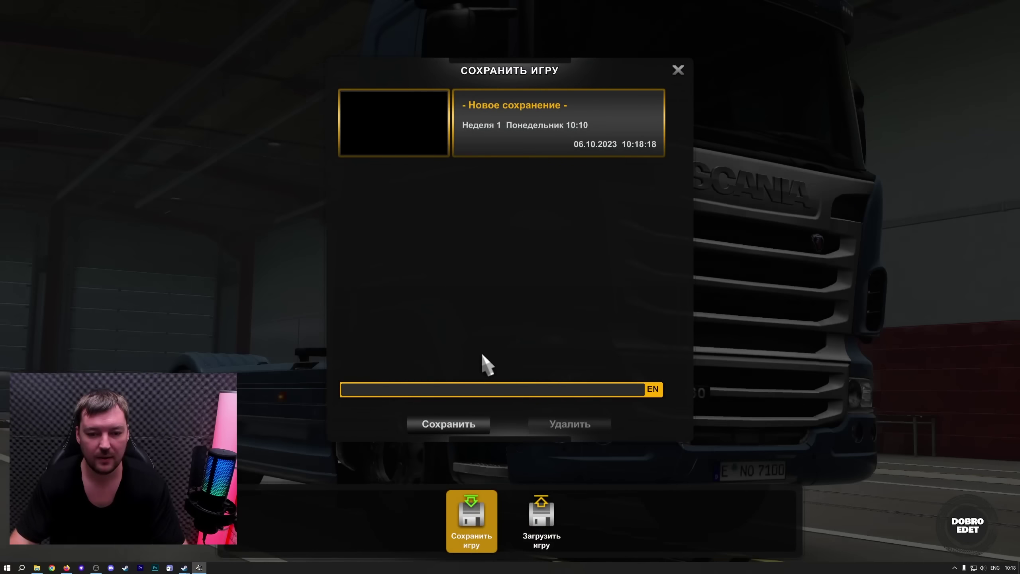
type("test")
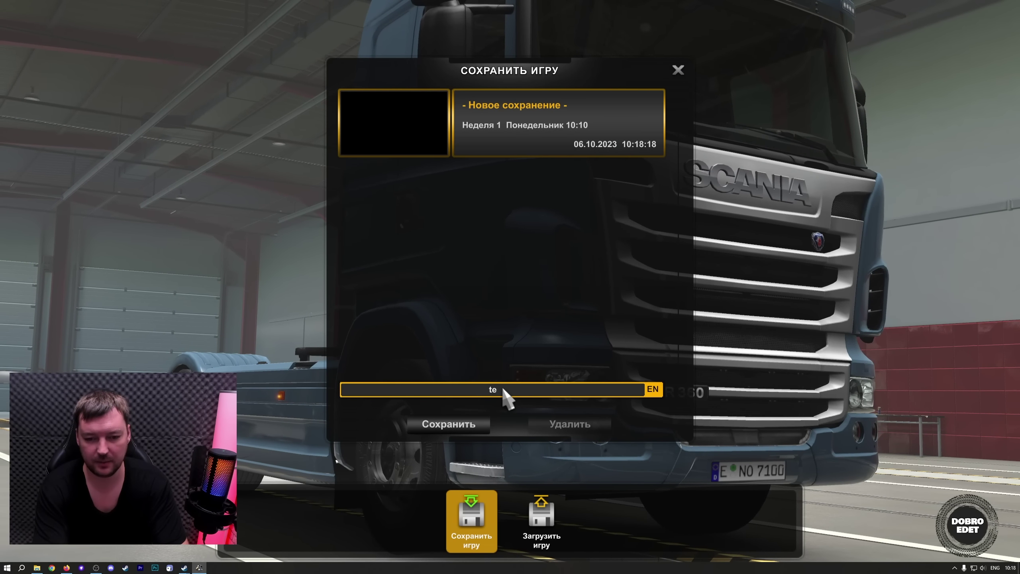
left_click(456, 425)
Exit to the launch menu, and apply the profile settings with Steam cloud use turned off
left_click(691, 513)
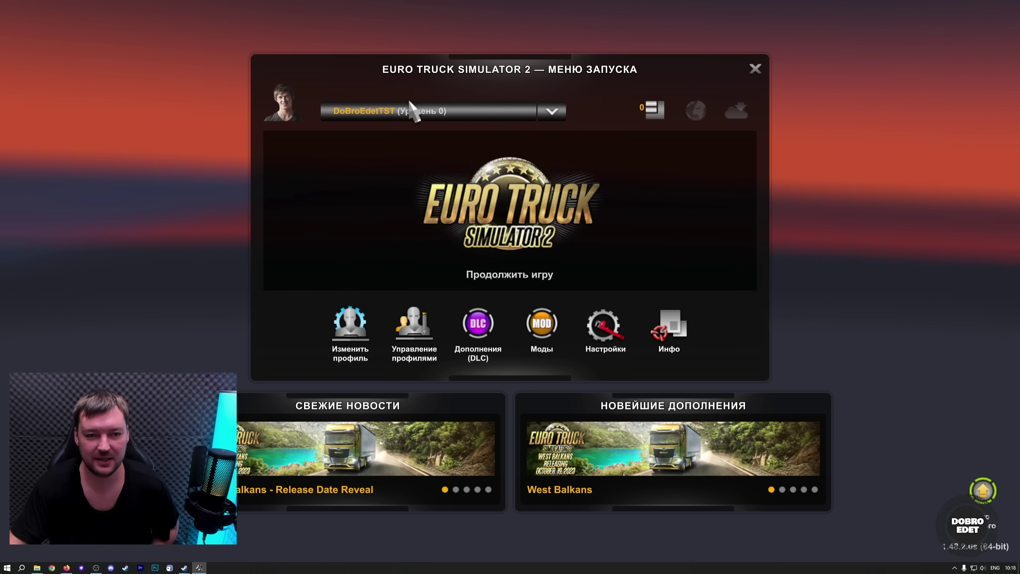
left_click(427, 362)
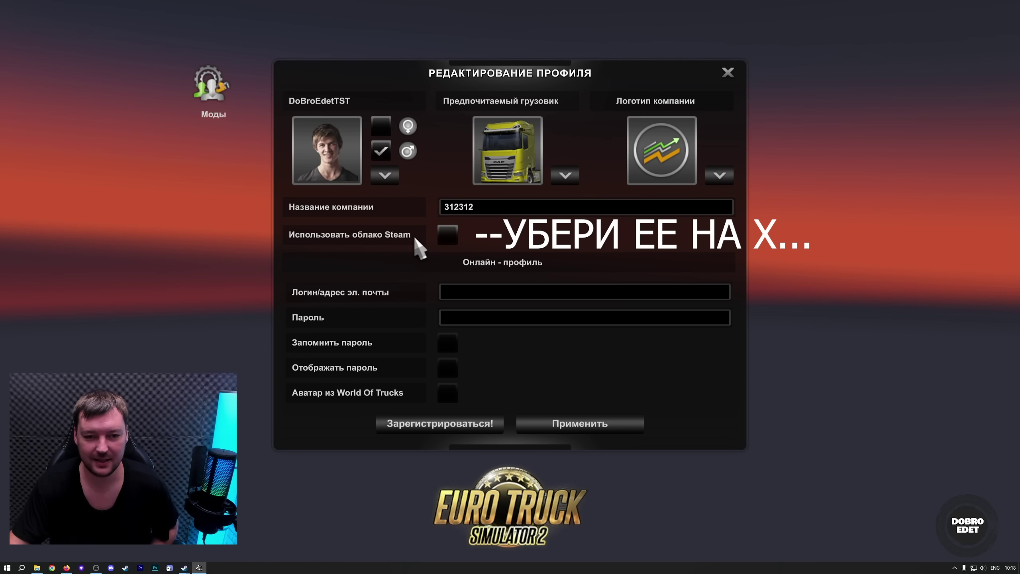
left_click(447, 235)
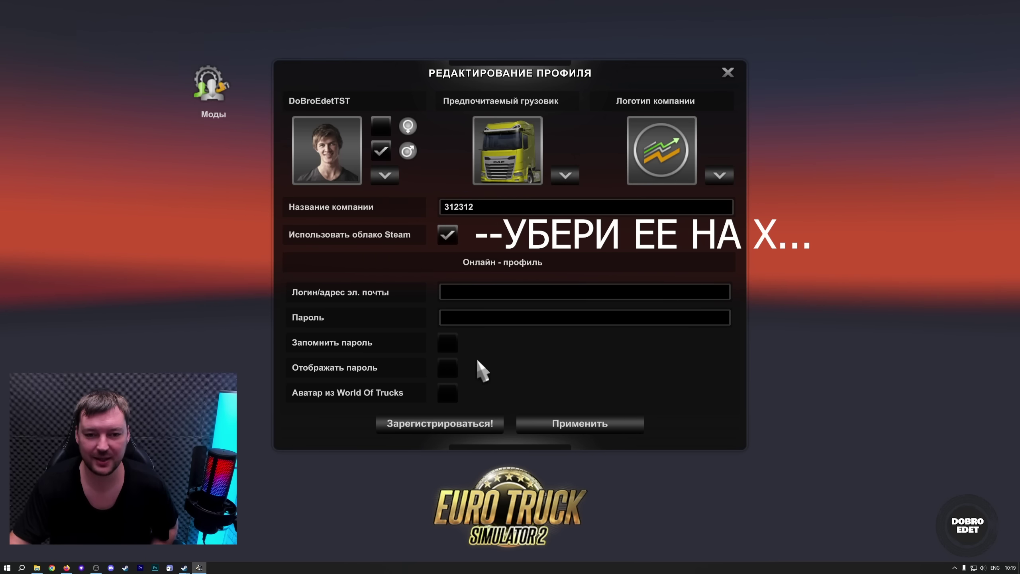
left_click(448, 234)
left_click(588, 424)
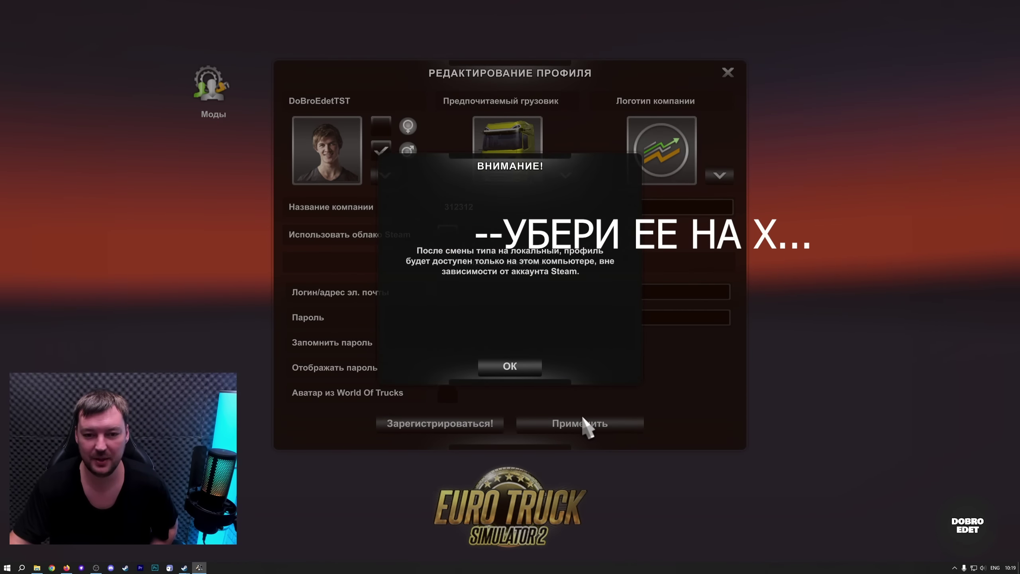
left_click(518, 365)
left_click(591, 423)
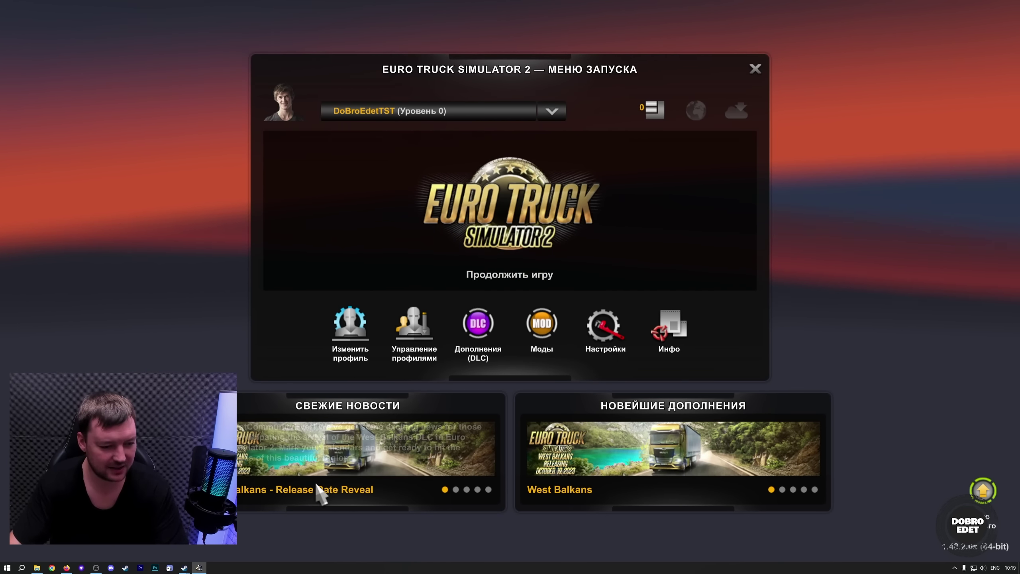
Switch to File Explorer and open the TSTools folder on drive C: in a maximized window
key("alt+Tab")
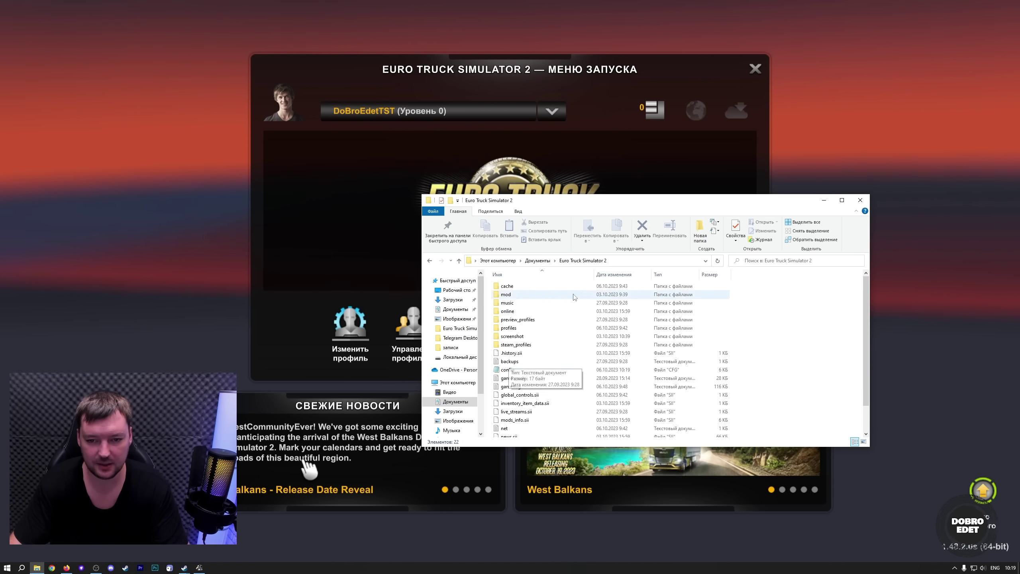
left_click(498, 260)
double_click(595, 367)
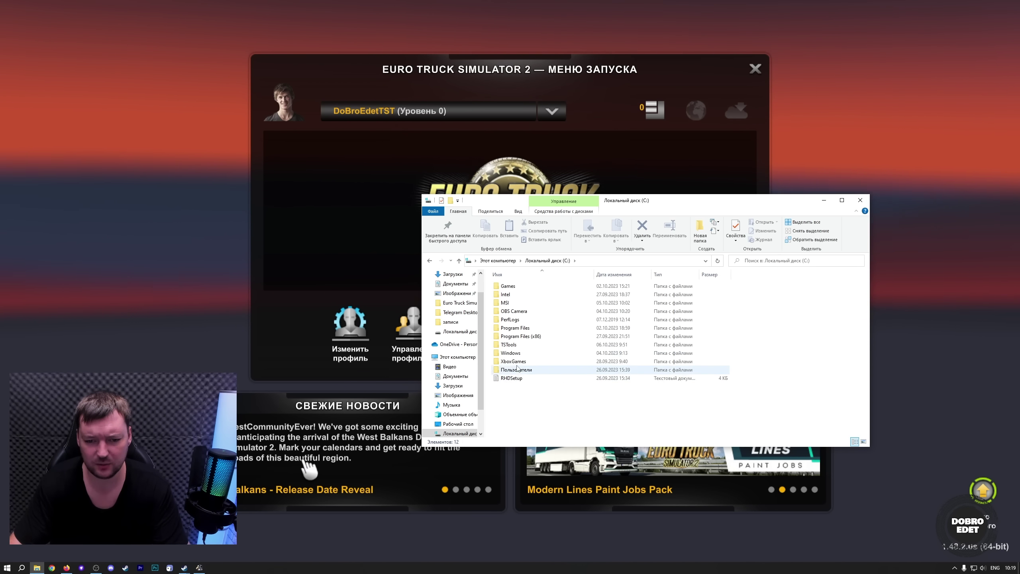
double_click(579, 344)
left_click(842, 200)
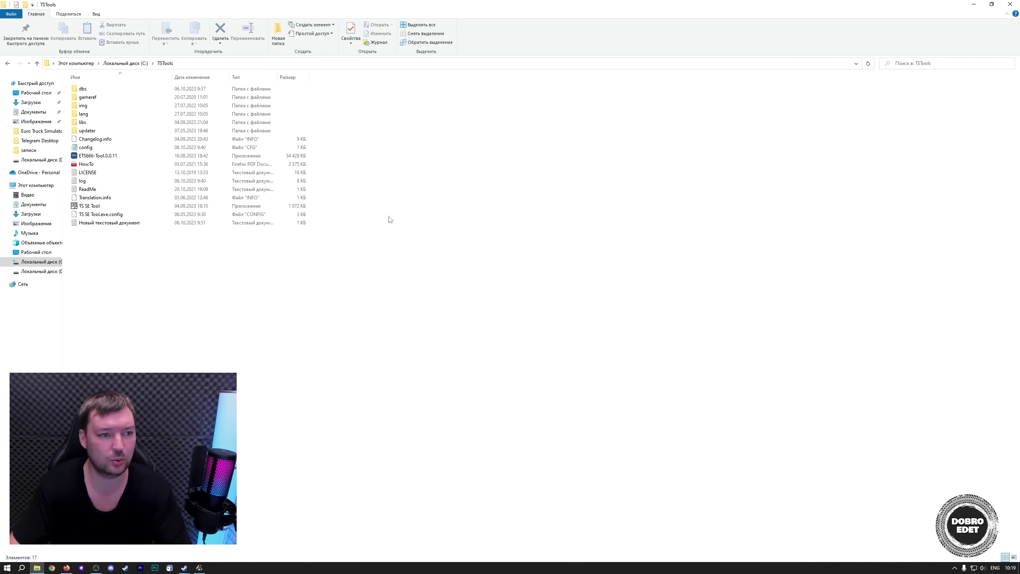
Launch TS SE Tool from the TSTools folder and dismiss its version information window
left_click(102, 155)
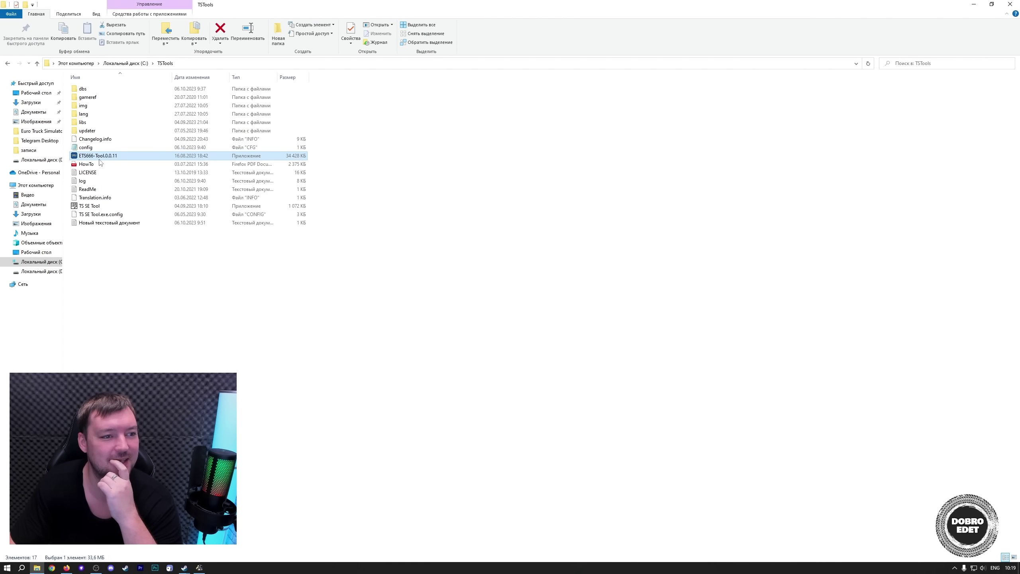
left_click(199, 303)
double_click(217, 206)
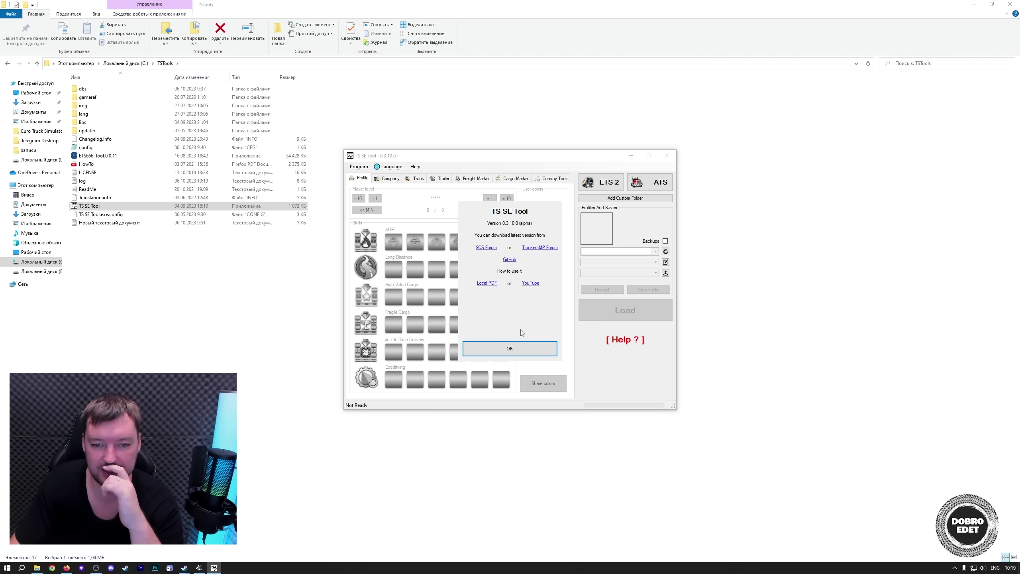
left_click(510, 347)
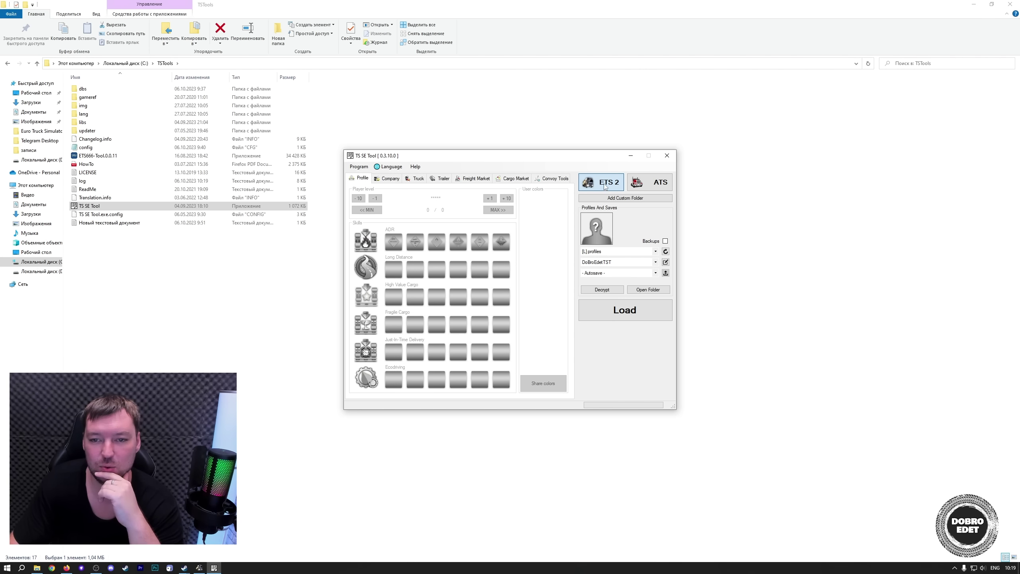
Load the "test" save of the local ETS 2 profile
left_click(638, 185)
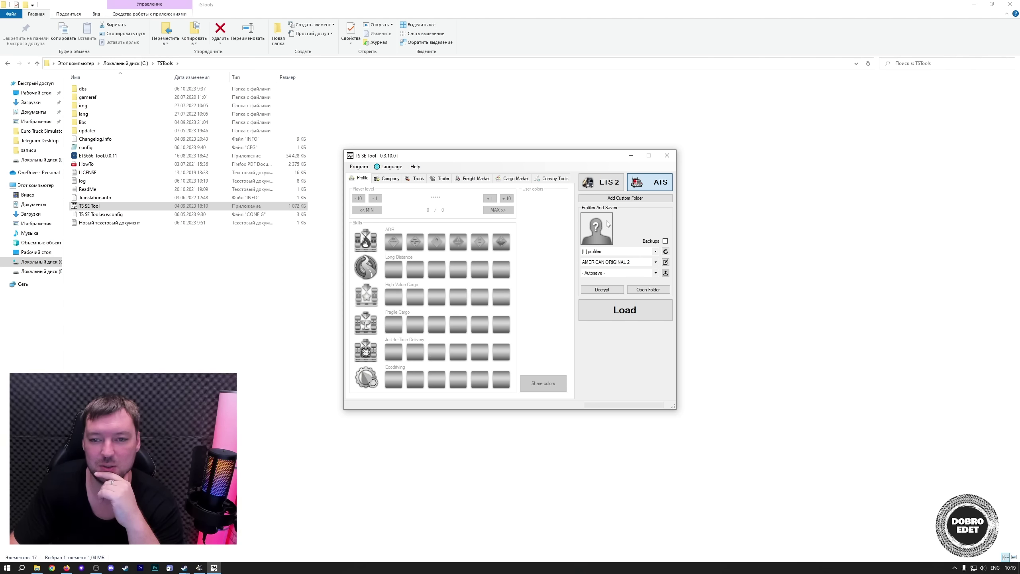
left_click(610, 184)
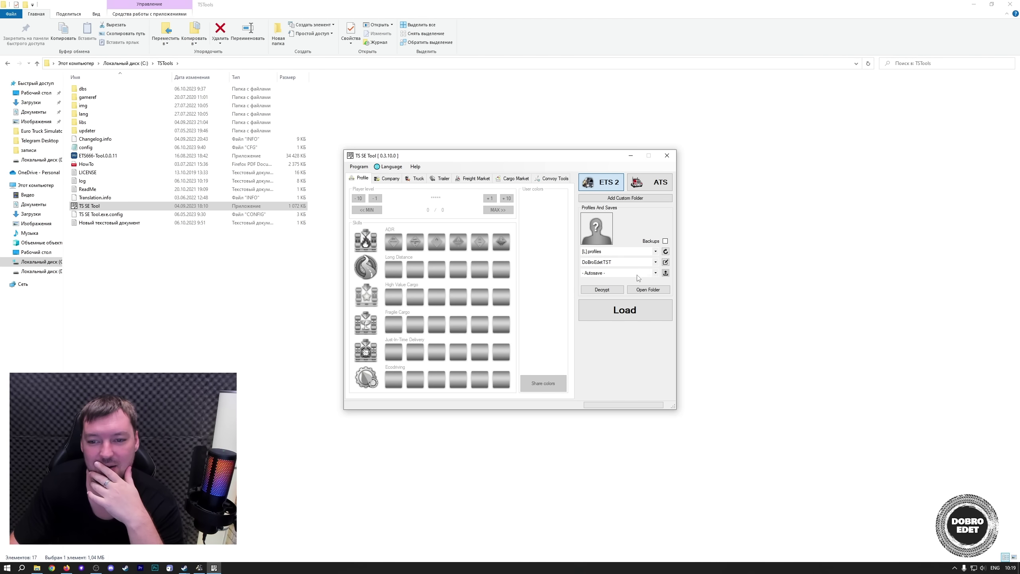
left_click(609, 273)
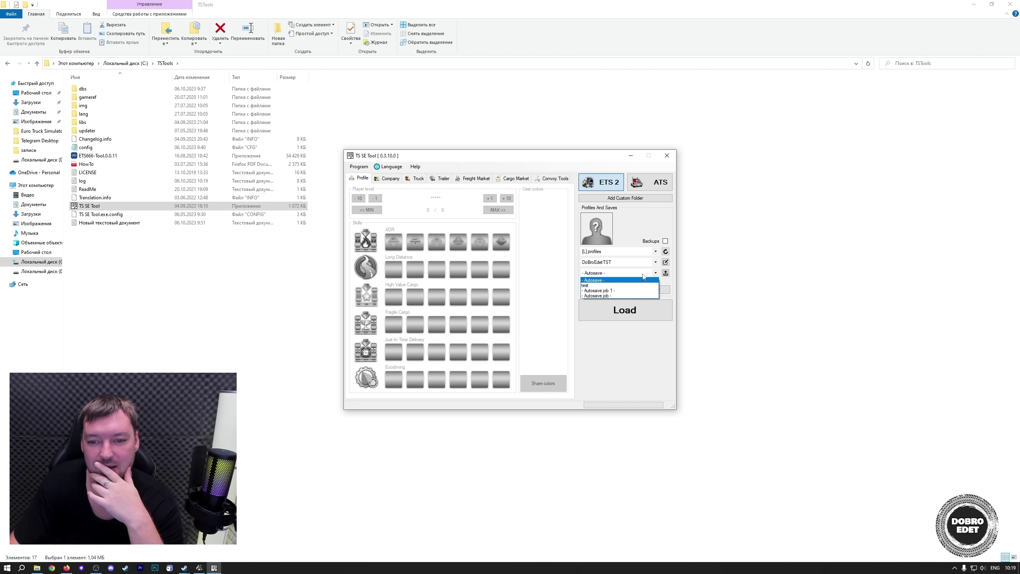
left_click(591, 285)
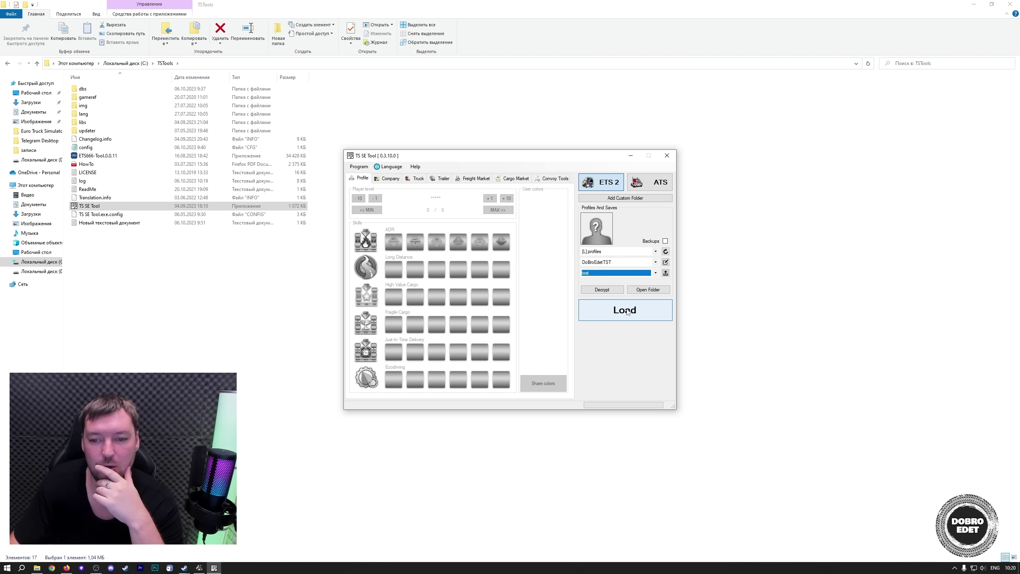
left_click(612, 310)
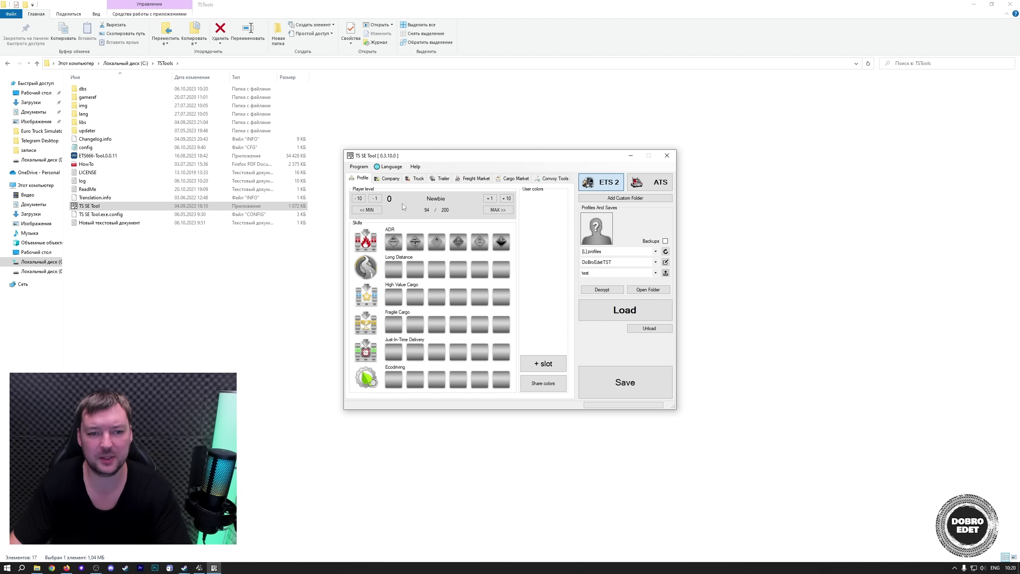
Raise the player level to the maximum of 150 and change the interface language to Russian
left_click(391, 179)
left_click(469, 204)
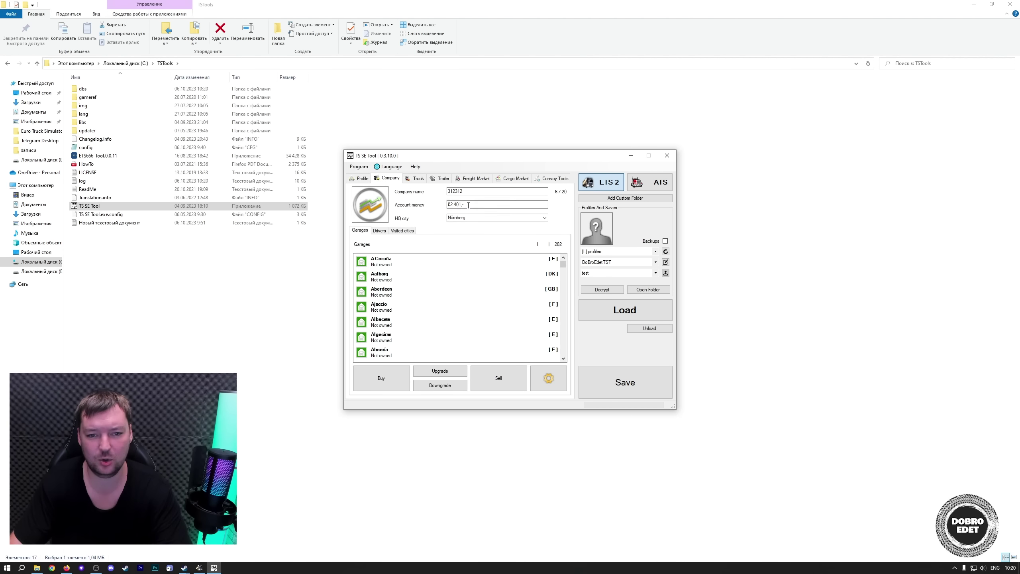
left_click_drag(458, 204, 444, 205)
left_click(363, 179)
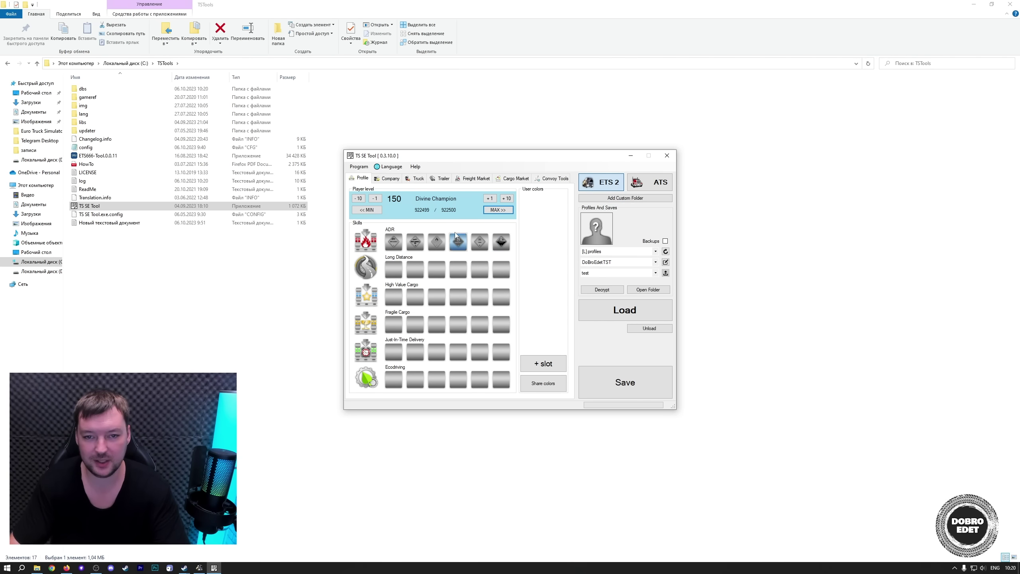
left_click(390, 166)
left_click(414, 273)
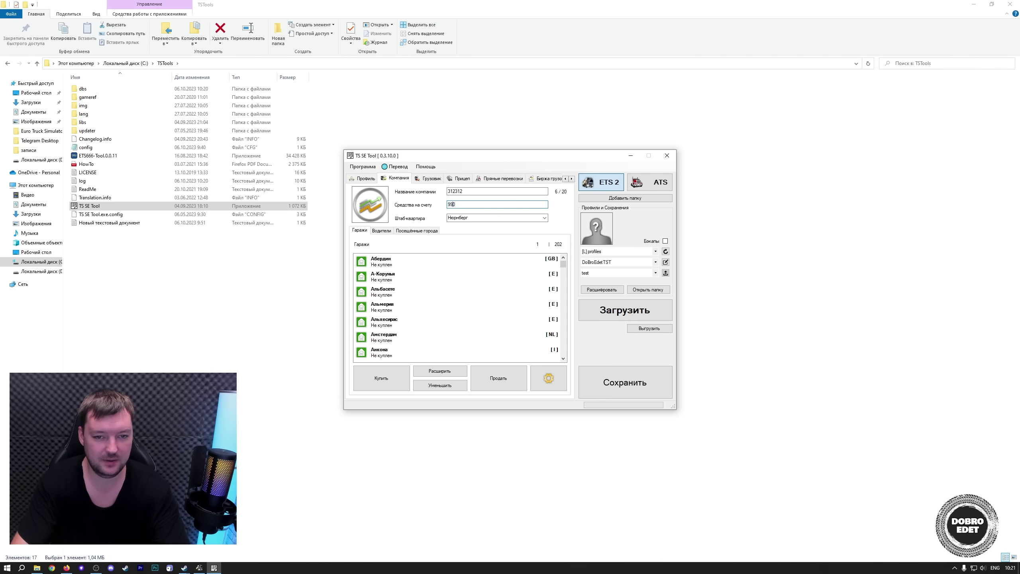
Set the company's account money to 999 999 999
type("999 9")
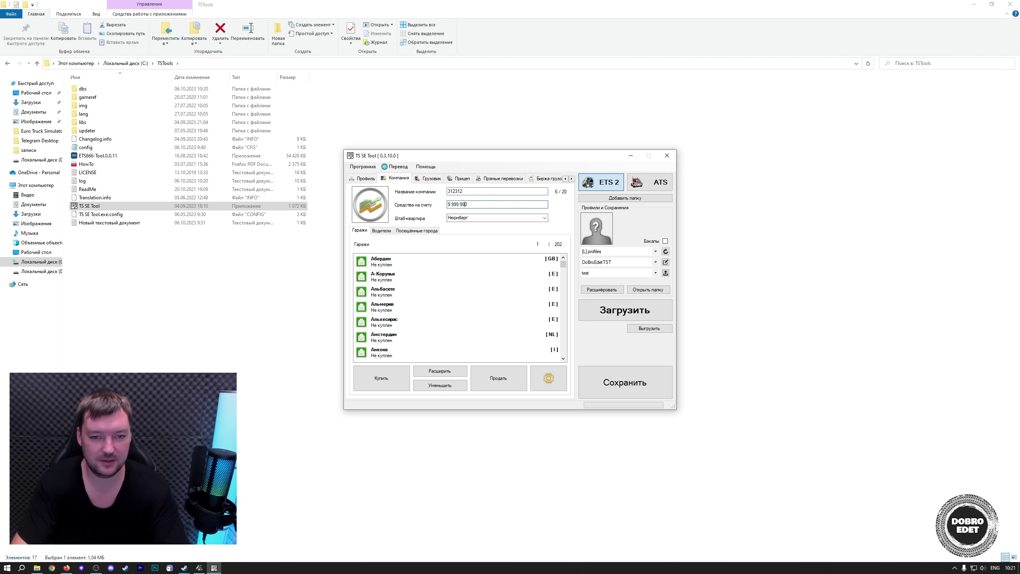
type("99")
key("Return")
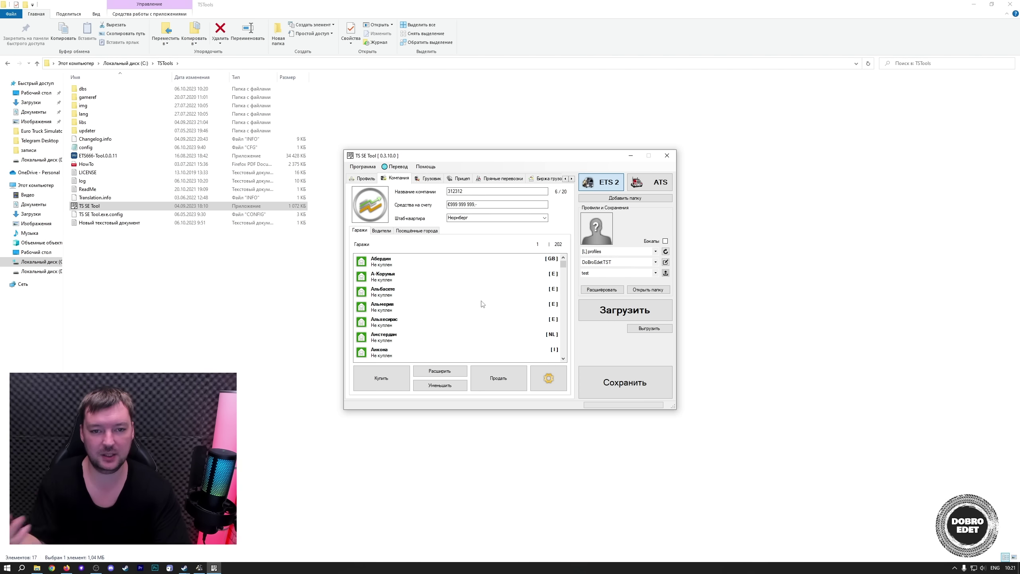
Buy a block of unowned garages in the company's garage list and upgrade them to large
left_click_drag(388, 261, 390, 320)
scroll(408, 343, "down", 2)
left_click(381, 378)
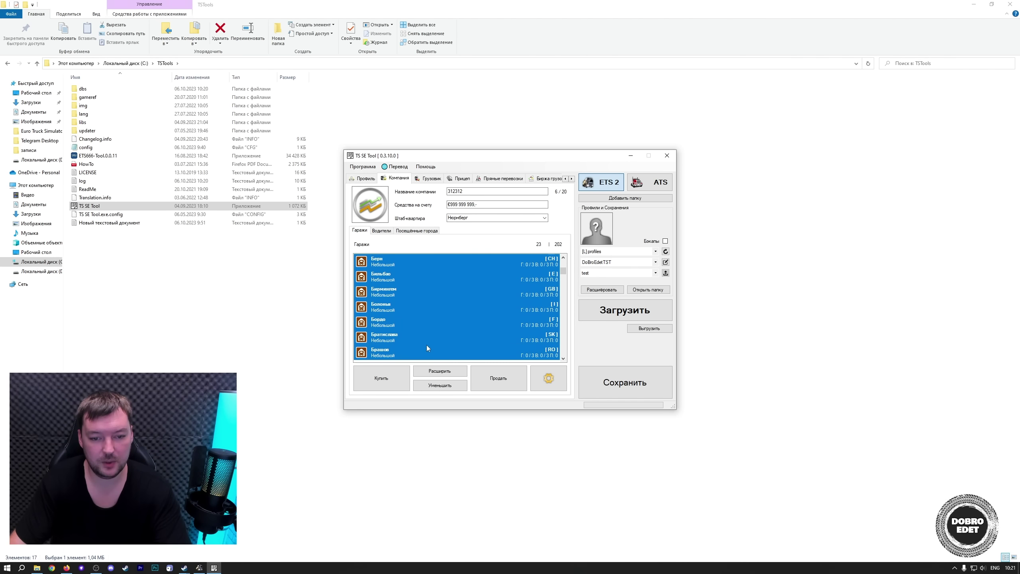
left_click(440, 372)
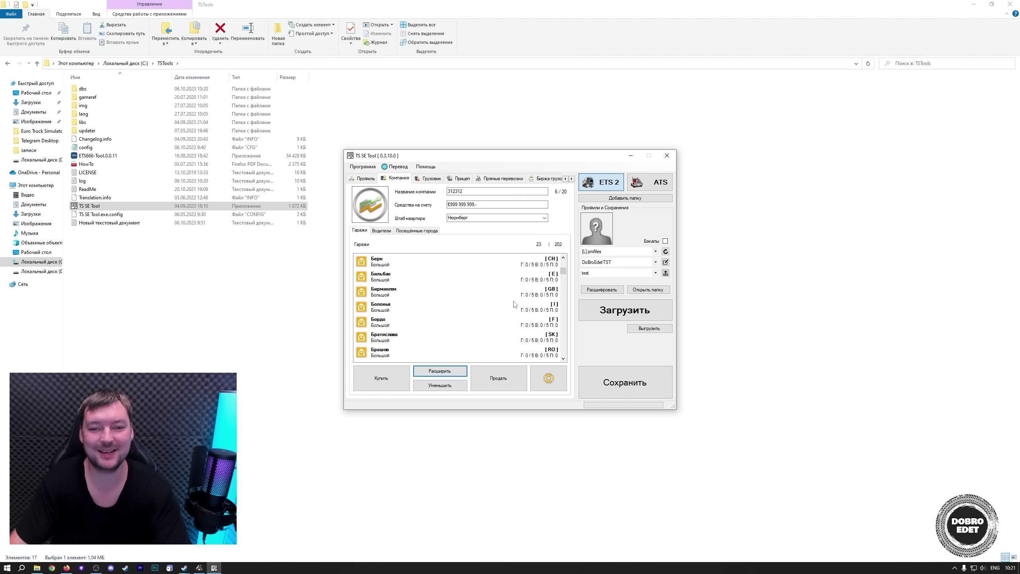